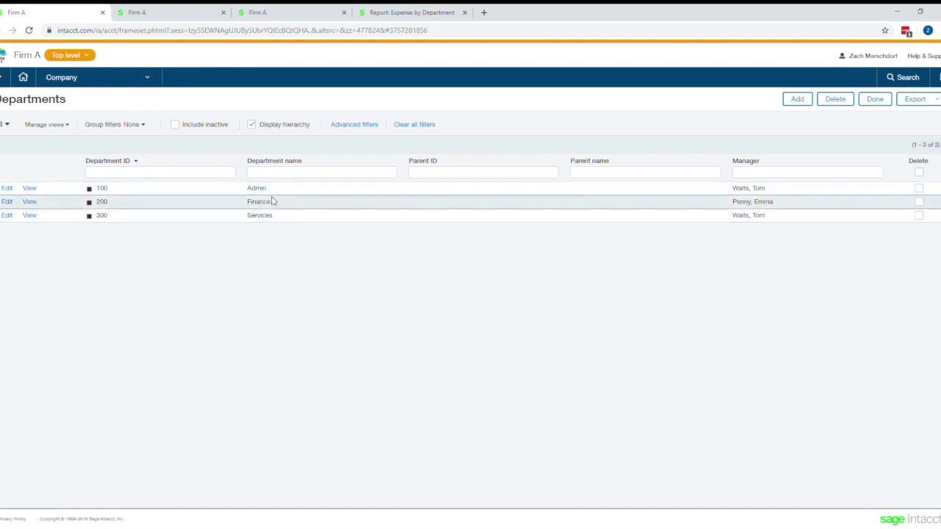
# View the cross-company dimensions available in the Company setup.
pyautogui.click(122, 80)
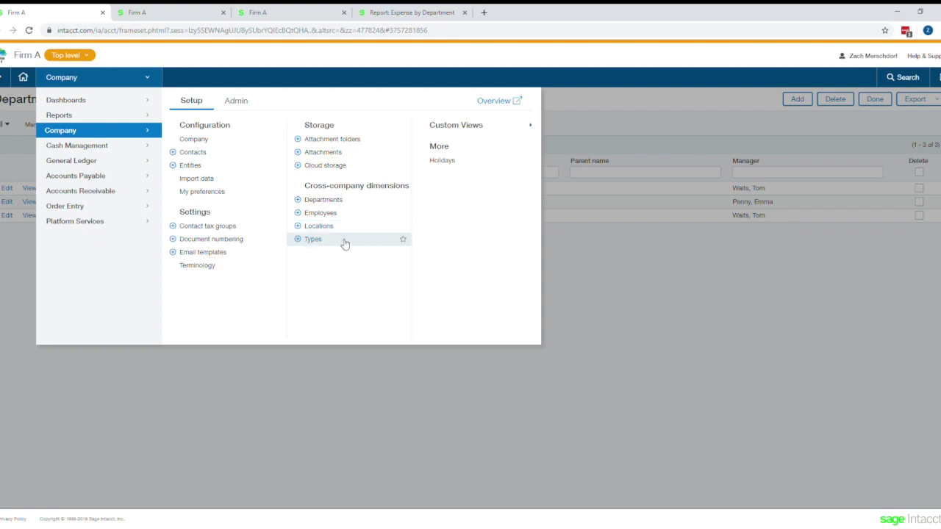
# Examine the accounts and the debit and credit amounts in the draft management fee income journal entry.
pyautogui.click(169, 14)
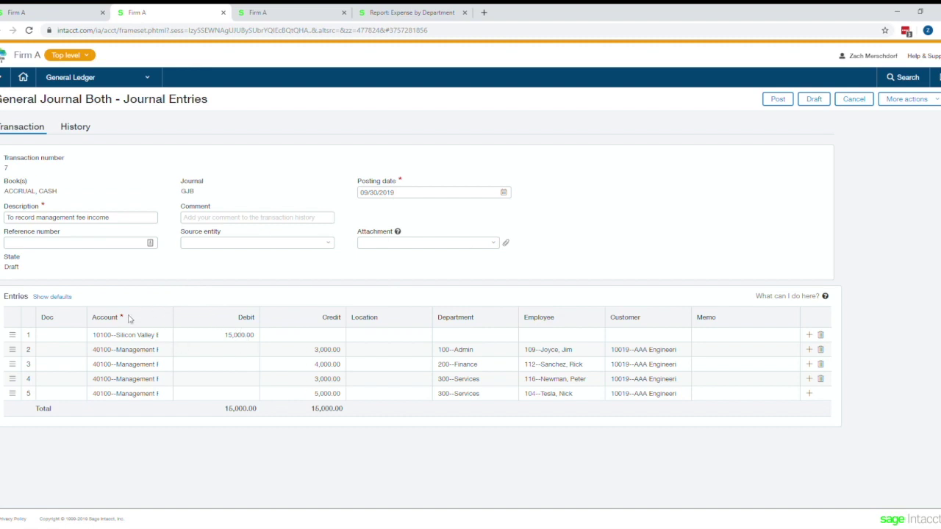
pyautogui.click(148, 351)
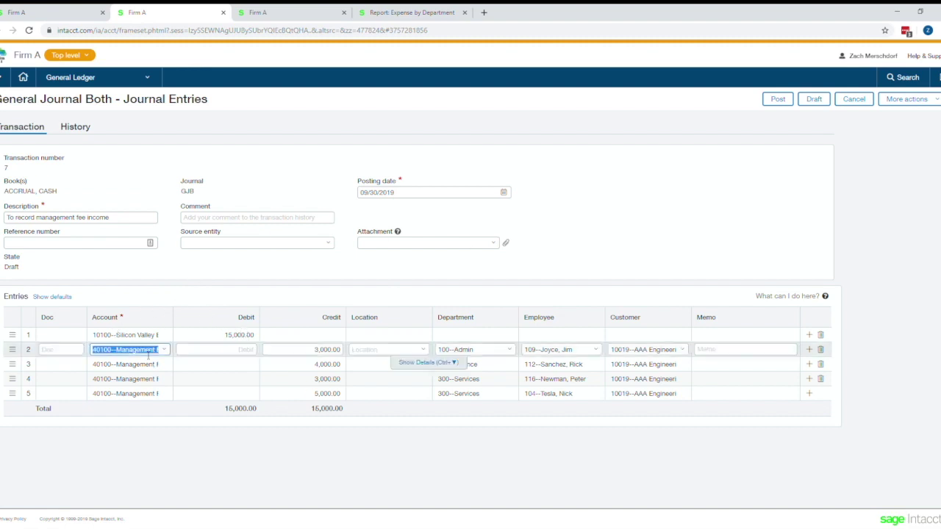
pyautogui.click(283, 286)
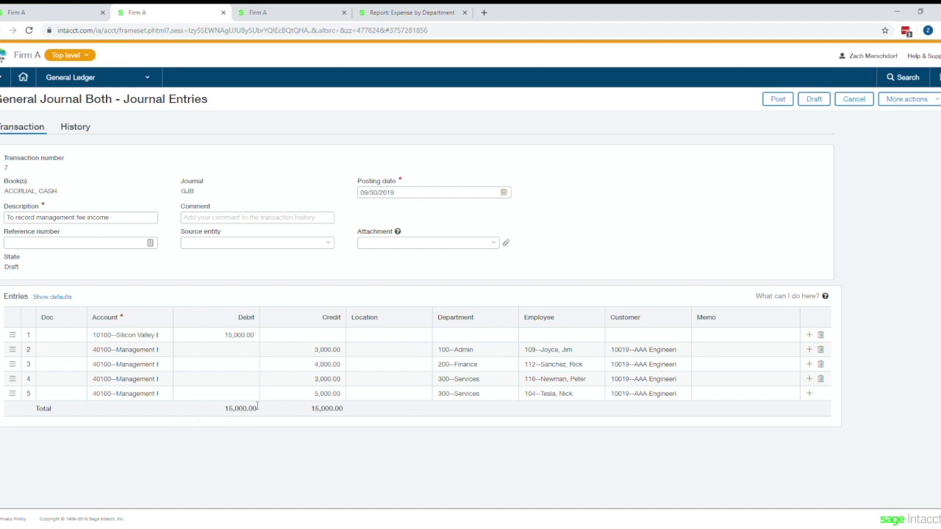
pyautogui.click(217, 338)
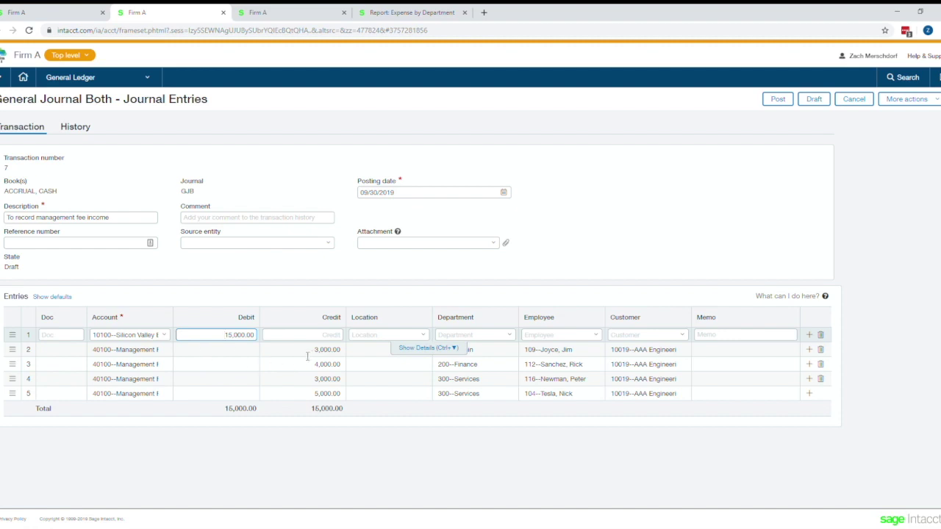
pyautogui.click(308, 353)
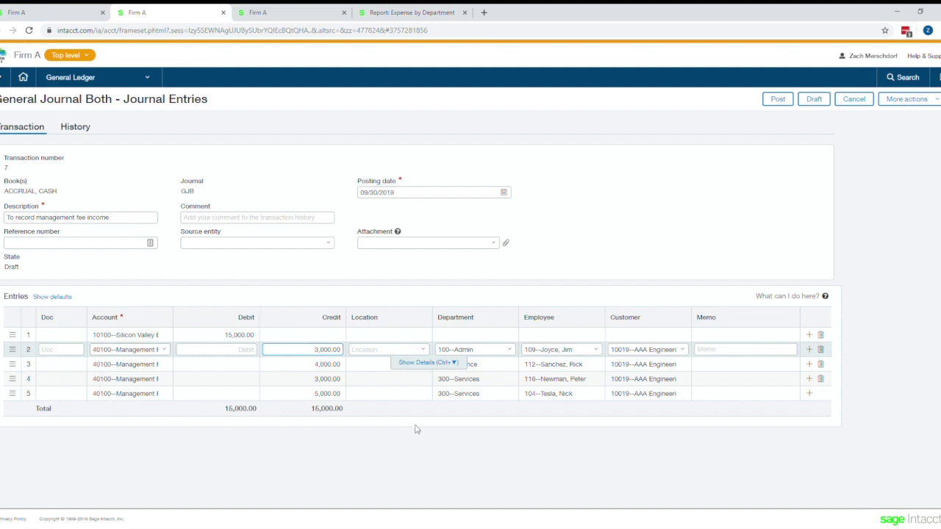
pyautogui.click(215, 335)
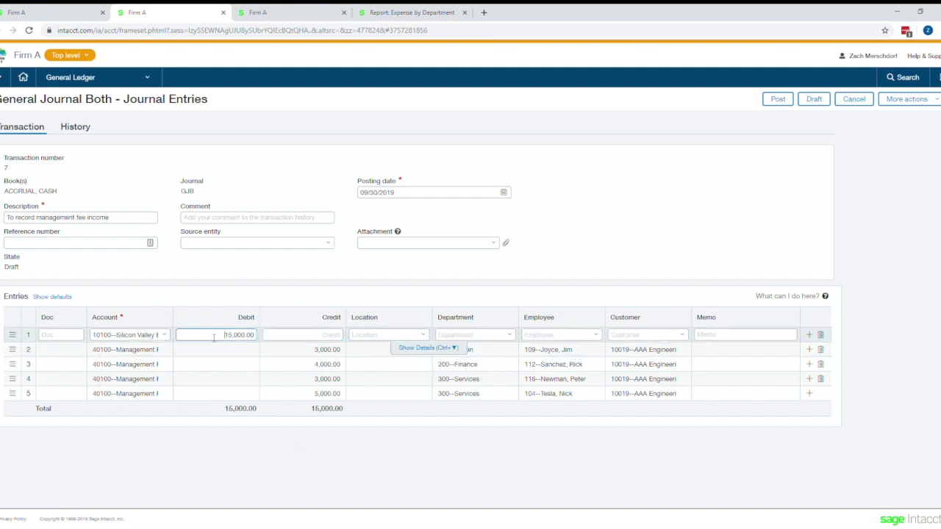
pyautogui.click(301, 353)
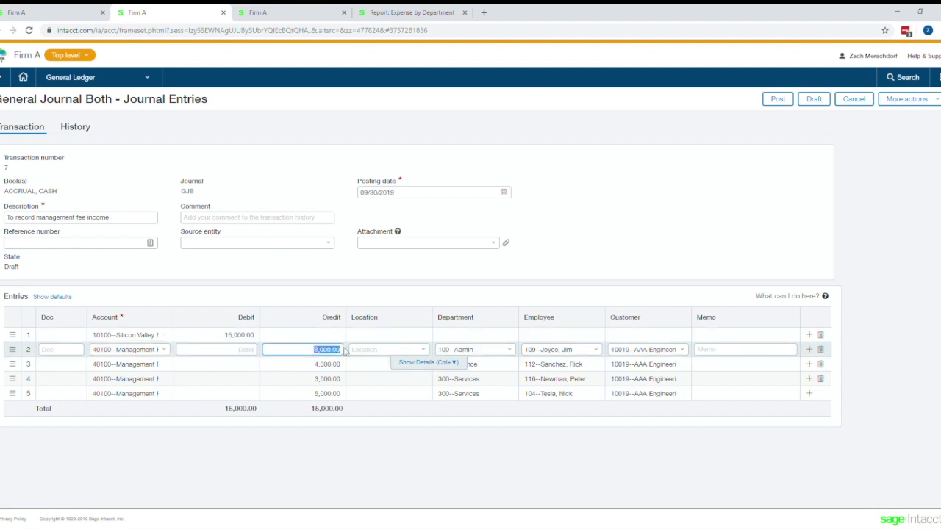
# Examine the department, employee and customer tags on entry line 2 and the accounts on lines 3 to 5.
pyautogui.click(485, 354)
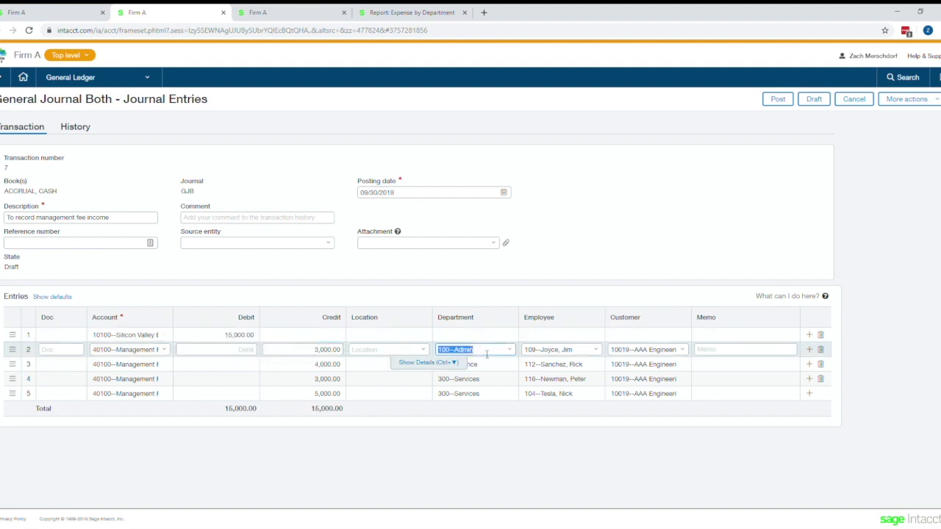
pyautogui.click(570, 354)
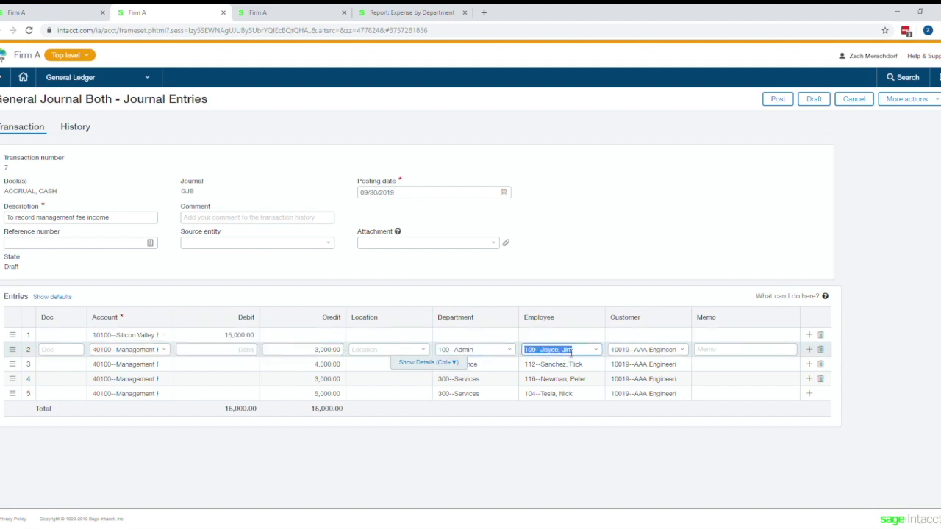
pyautogui.click(644, 352)
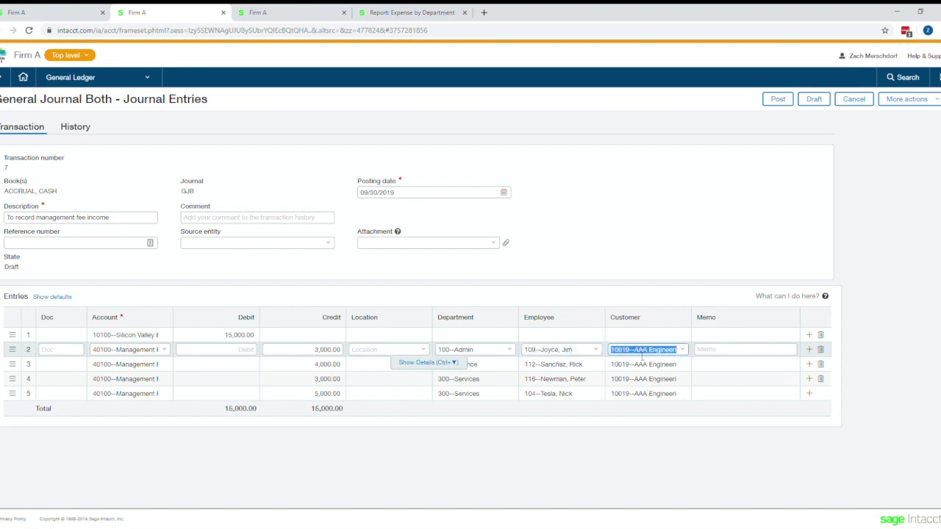
pyautogui.click(146, 369)
pyautogui.click(146, 381)
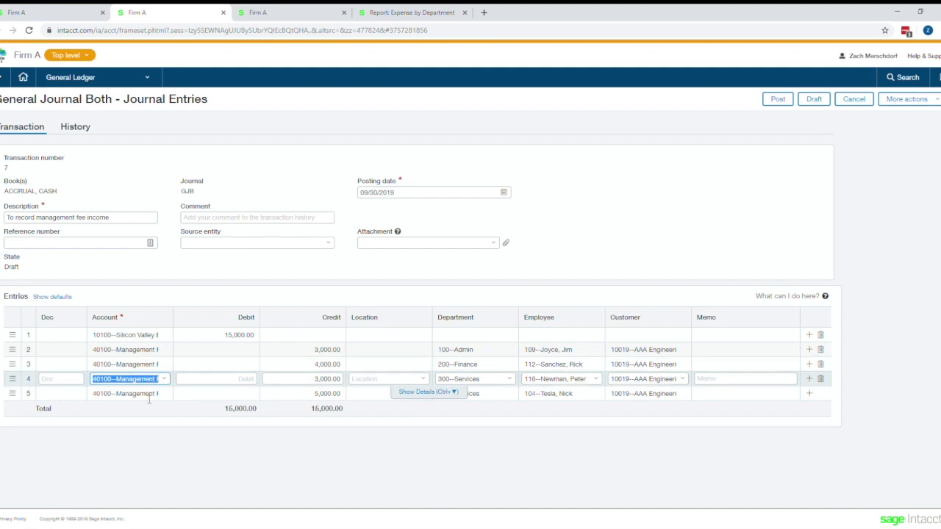
pyautogui.click(149, 396)
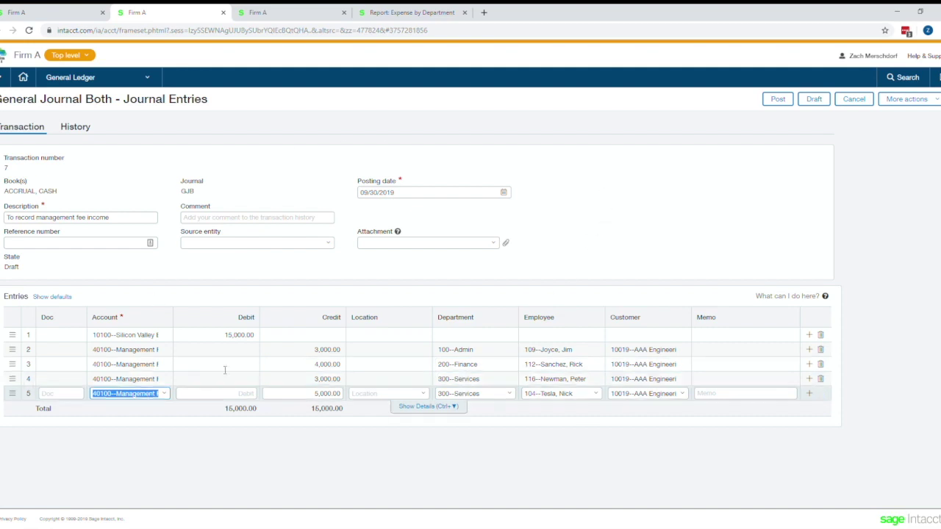
# Set the location of entry line 2 to 110--Palm Beach and of line 3 to 120--Southampton.
pyautogui.click(403, 350)
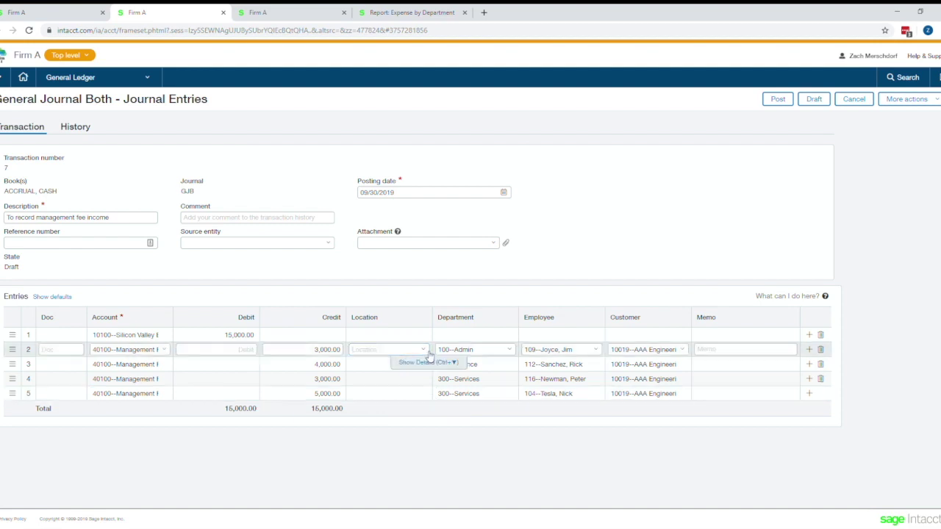
pyautogui.click(423, 350)
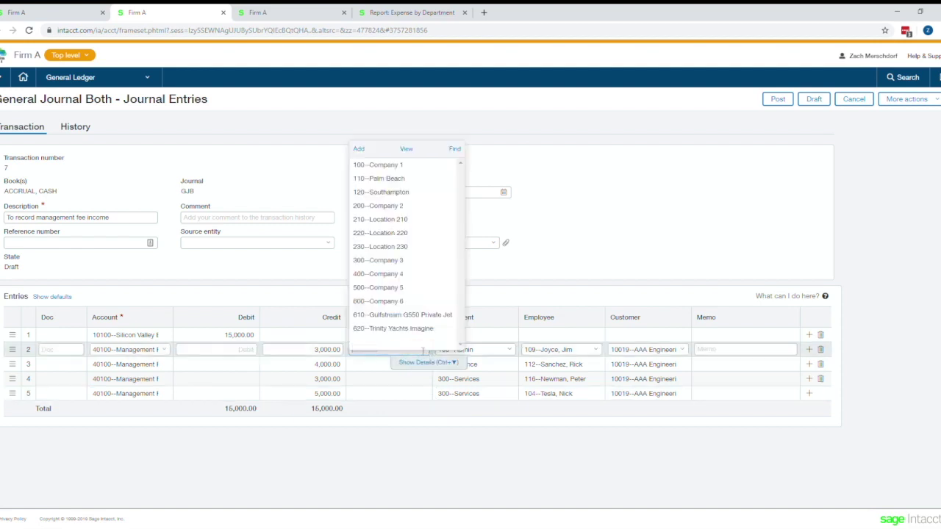
pyautogui.click(409, 180)
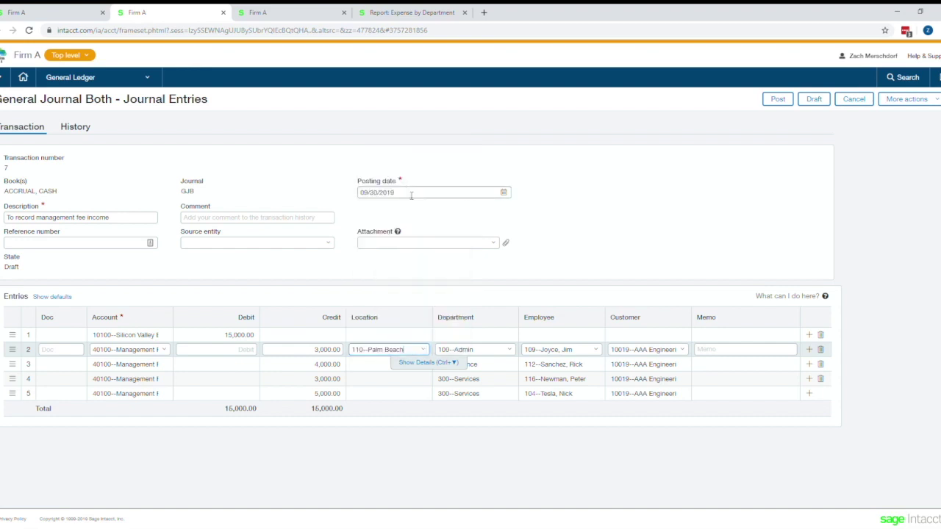
pyautogui.click(383, 367)
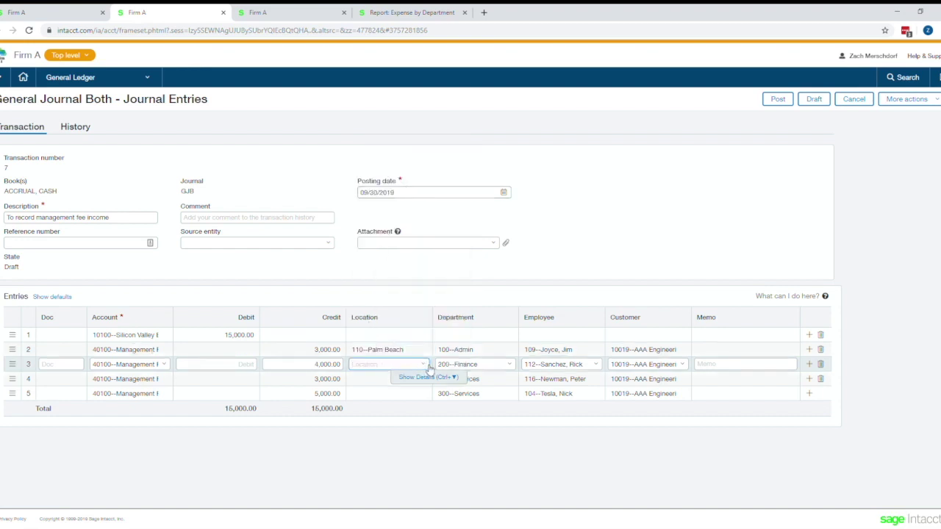
pyautogui.click(425, 365)
pyautogui.click(406, 207)
# Review the Reporting dashboard's profit and loss statements by legal entity, by company and for the whole firm.
pyautogui.click(300, 16)
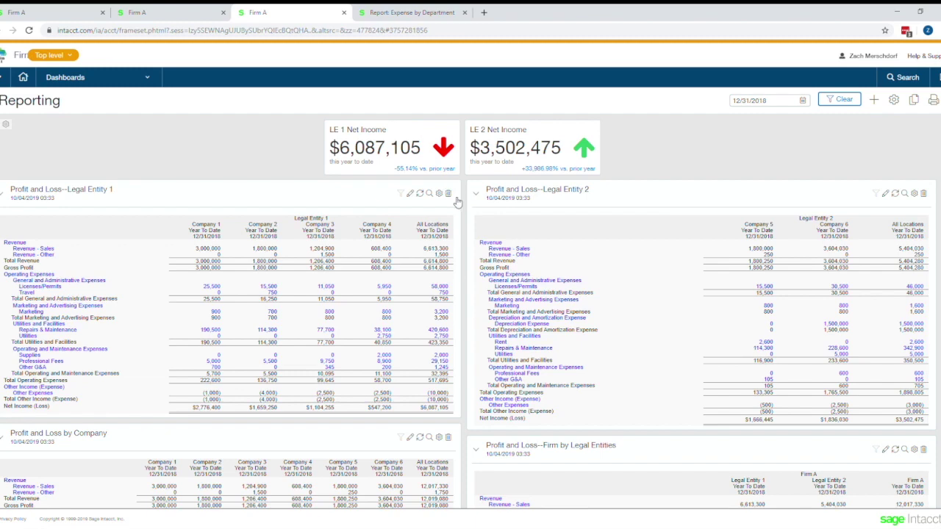
pyautogui.scroll(-1, 457, 203)
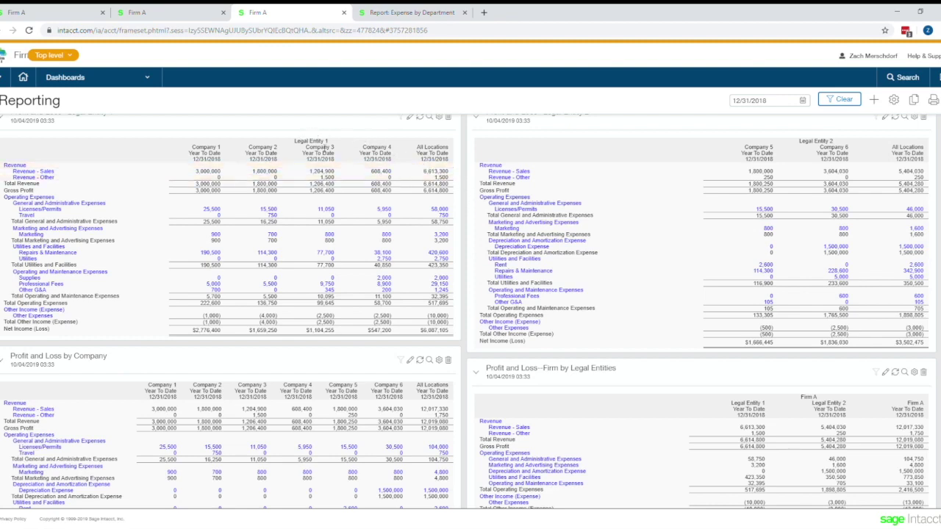
pyautogui.scroll(-2, 420, 344)
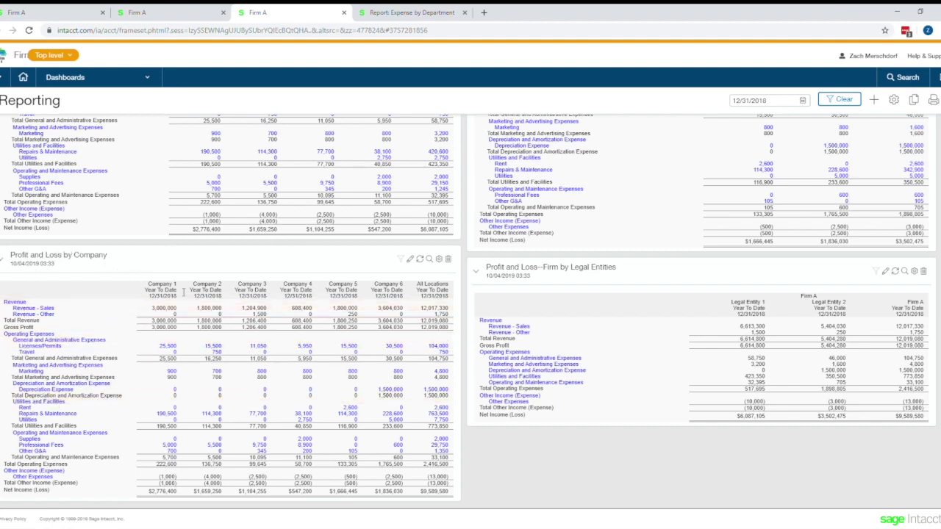
pyautogui.scroll(2, 400, 291)
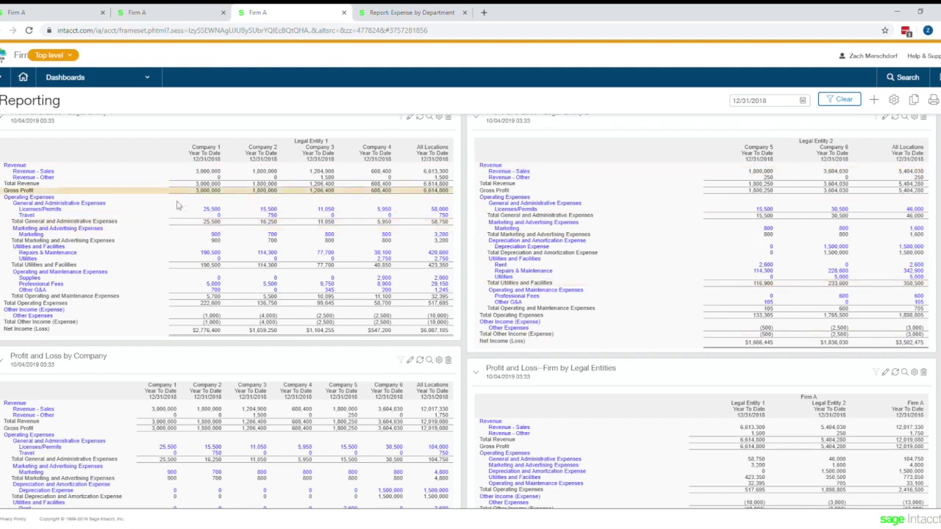
pyautogui.scroll(-1, 539, 456)
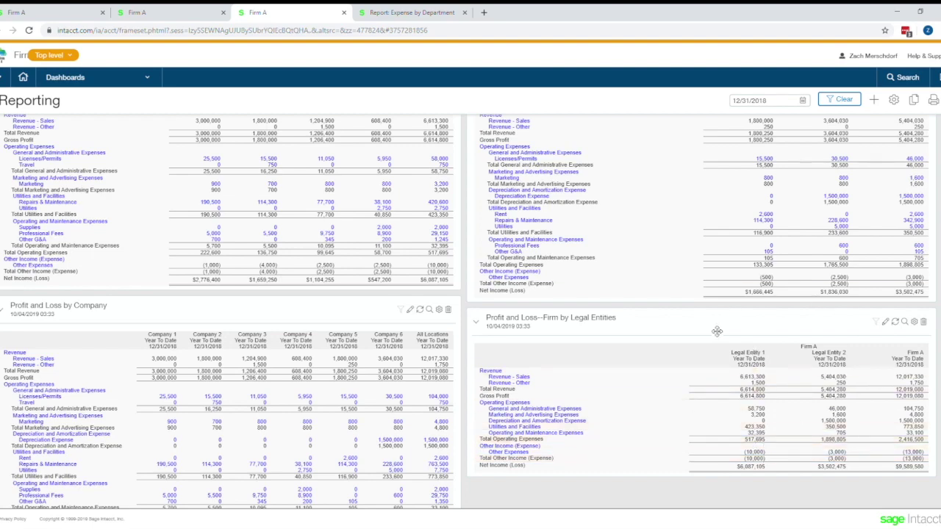
pyautogui.scroll(3, 735, 401)
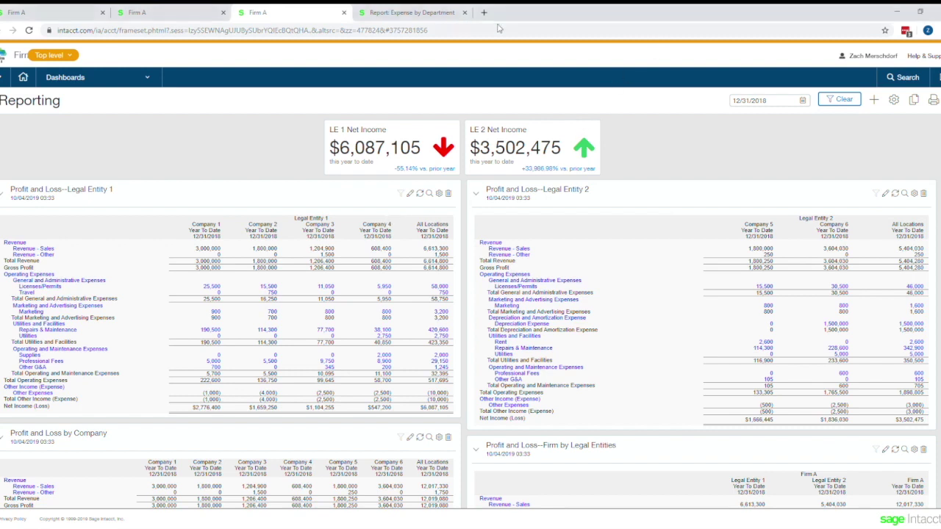
# Examine the Expense by Department report's department columns and totals, checking back against the dimension tags in the journal entry.
pyautogui.click(433, 16)
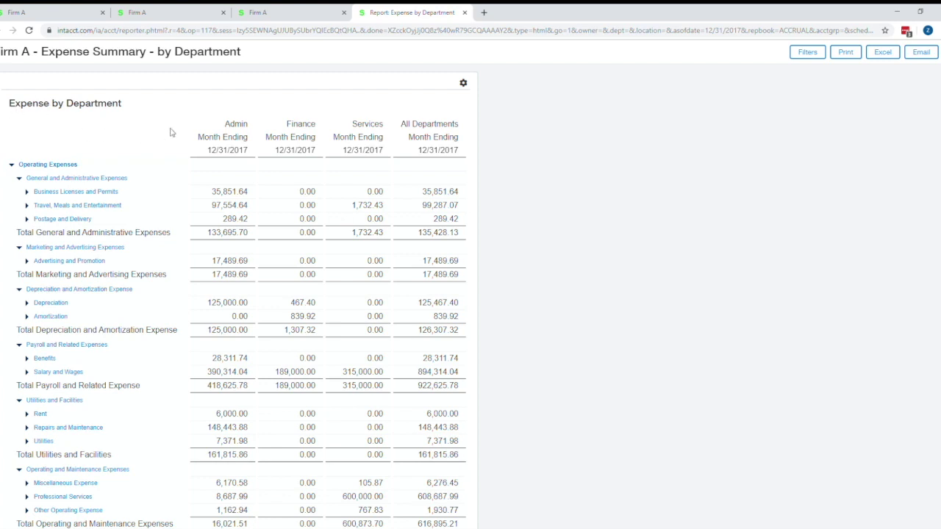
pyautogui.scroll(-1, 248, 144)
pyautogui.scroll(-2, 248, 144)
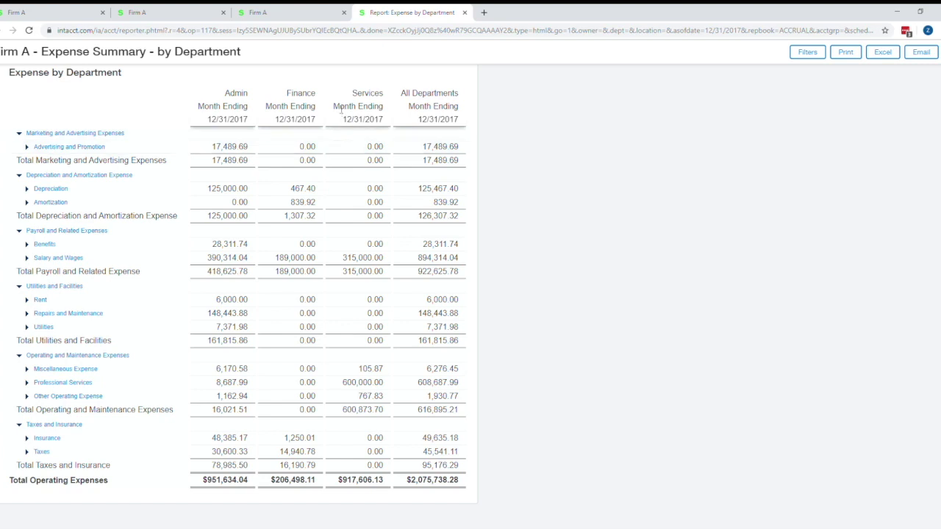
pyautogui.scroll(3, 246, 177)
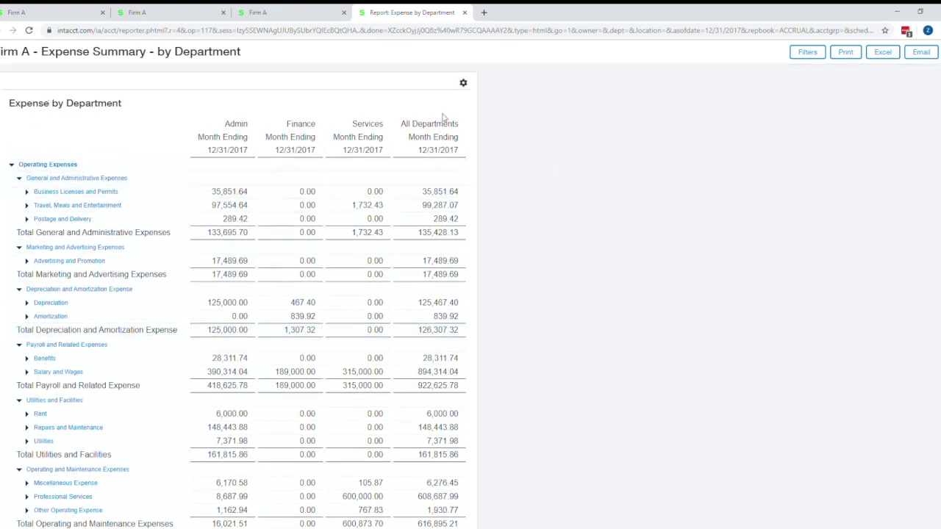
pyautogui.scroll(-3, 444, 121)
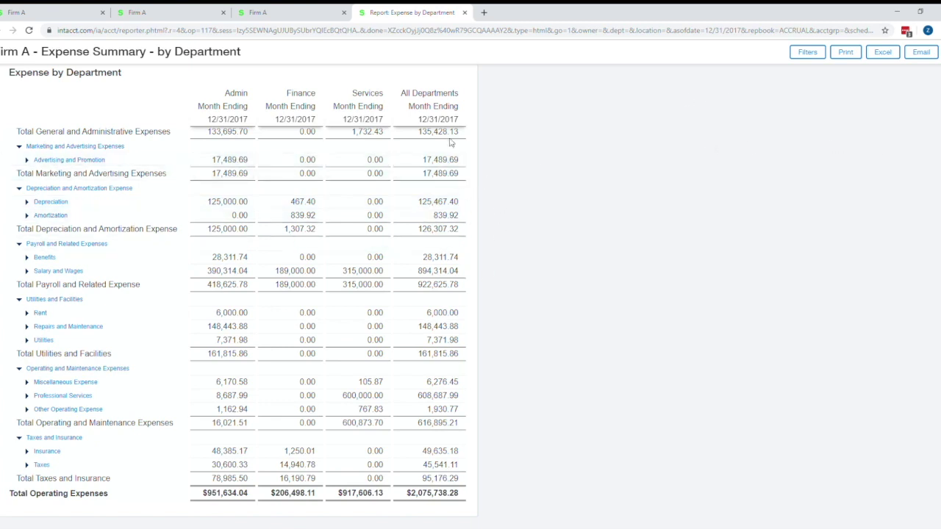
pyautogui.scroll(3, 536, 233)
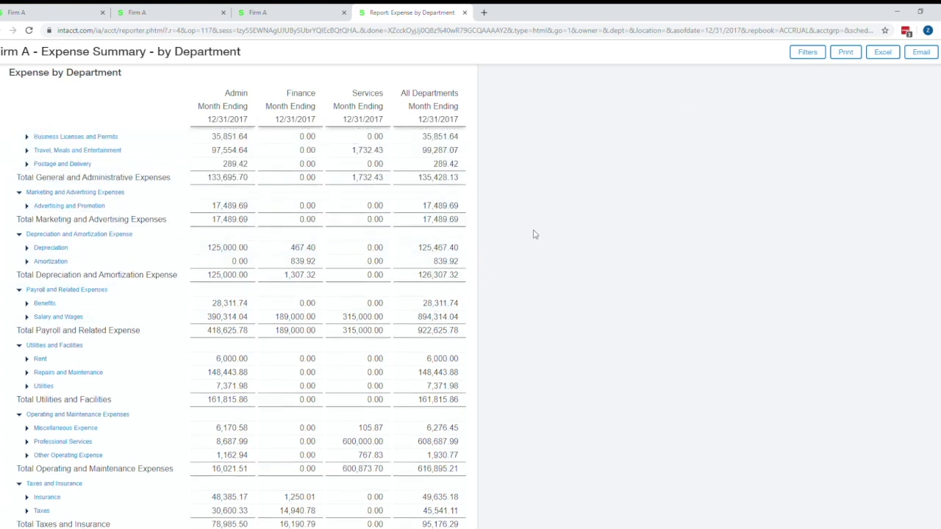
pyautogui.click(165, 13)
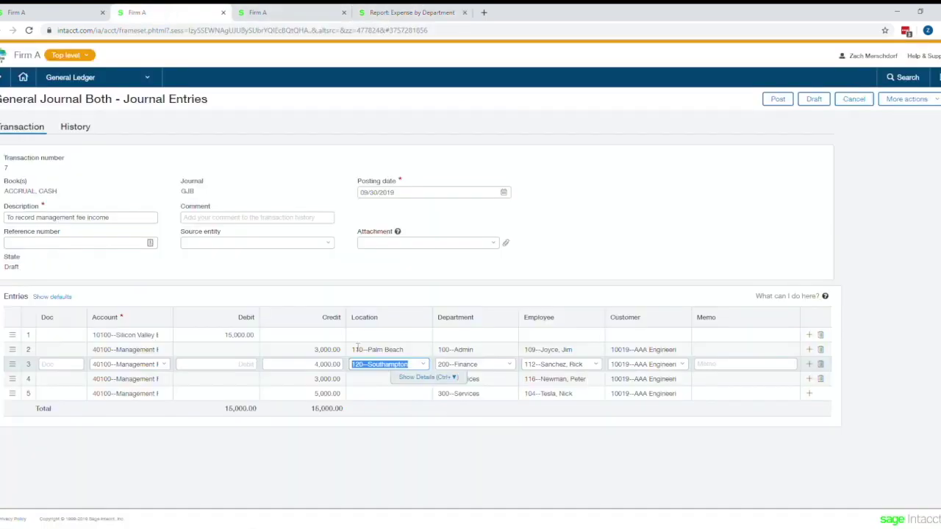
pyautogui.click(432, 14)
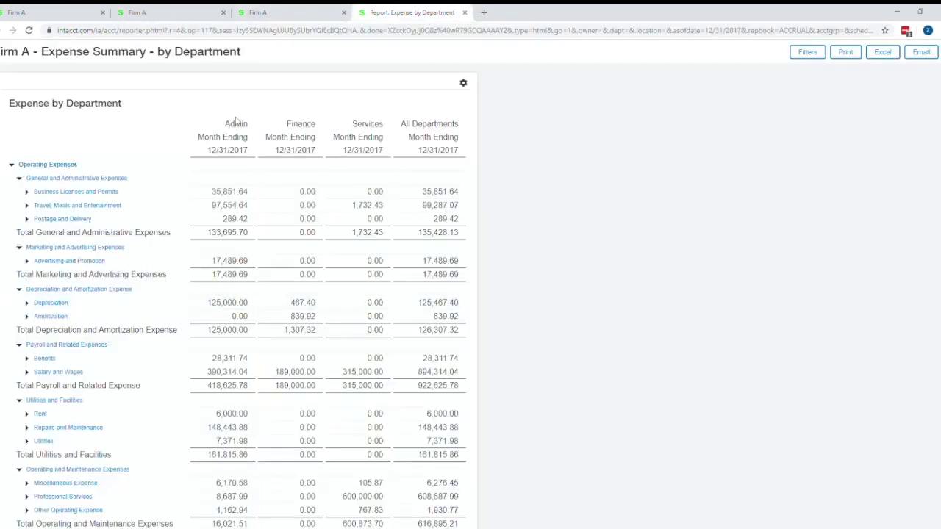